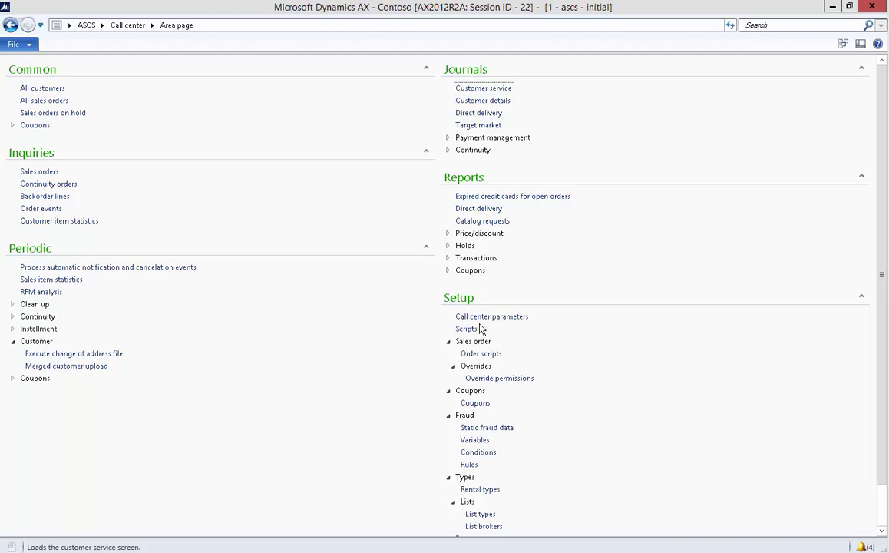
- Open the Task recorder from the Tools menu
left_click(31, 46)
mouse_move(48, 242)
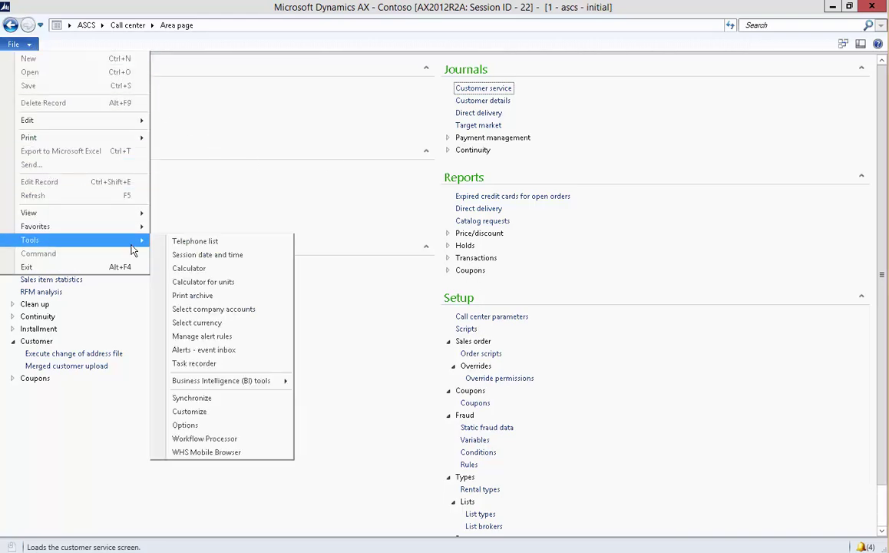
left_click(204, 364)
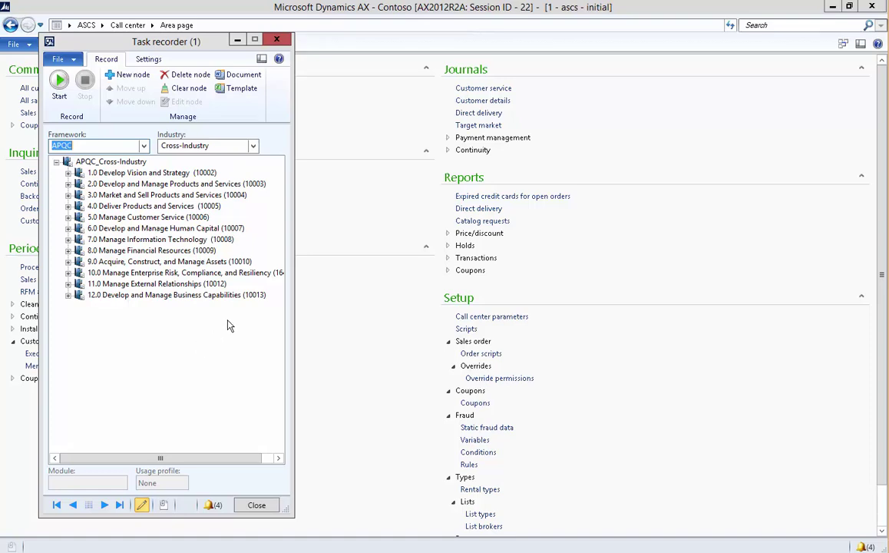
- Select the 5.2.3.1 Receive customer complaints process under 5.0 > 5.2 > 5.2.3
left_click(68, 217)
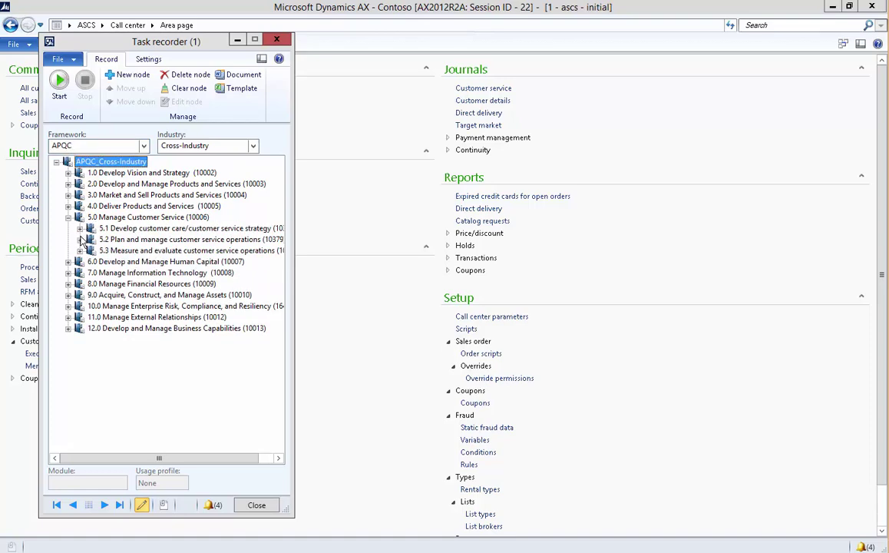
left_click(80, 240)
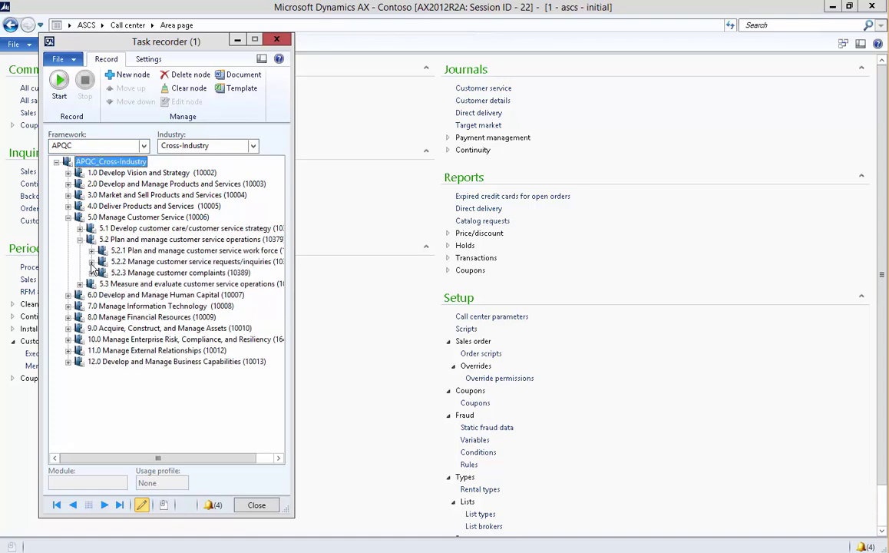
left_click(92, 273)
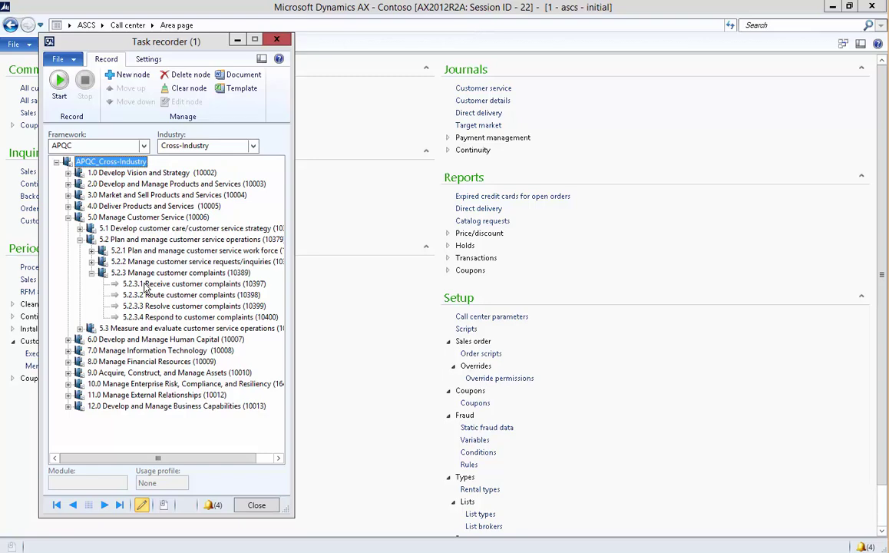
left_click(159, 286)
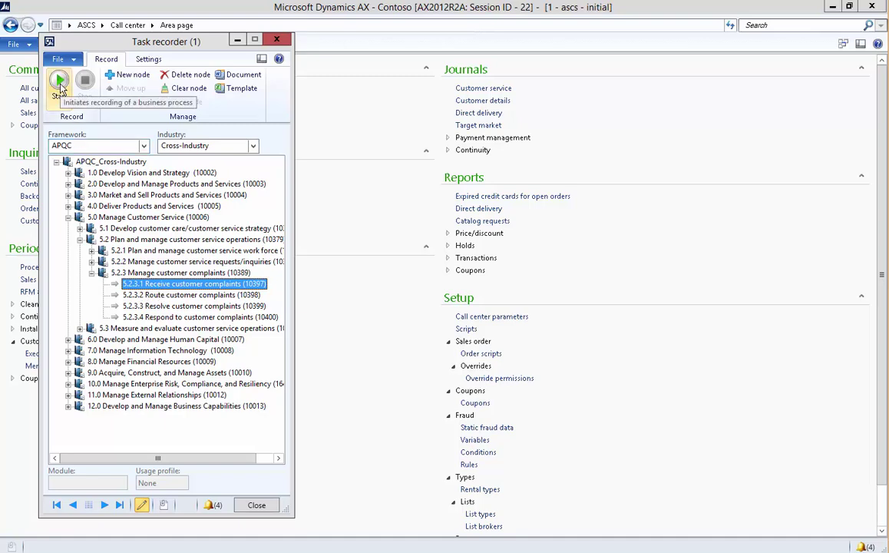
- Start recording and search customer service for customers matching 'green'
left_click(61, 83)
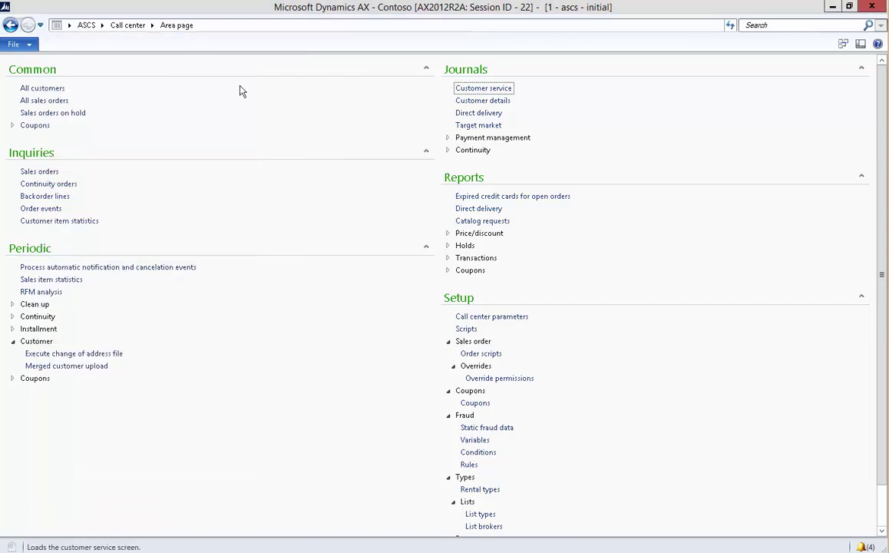
left_click(474, 90)
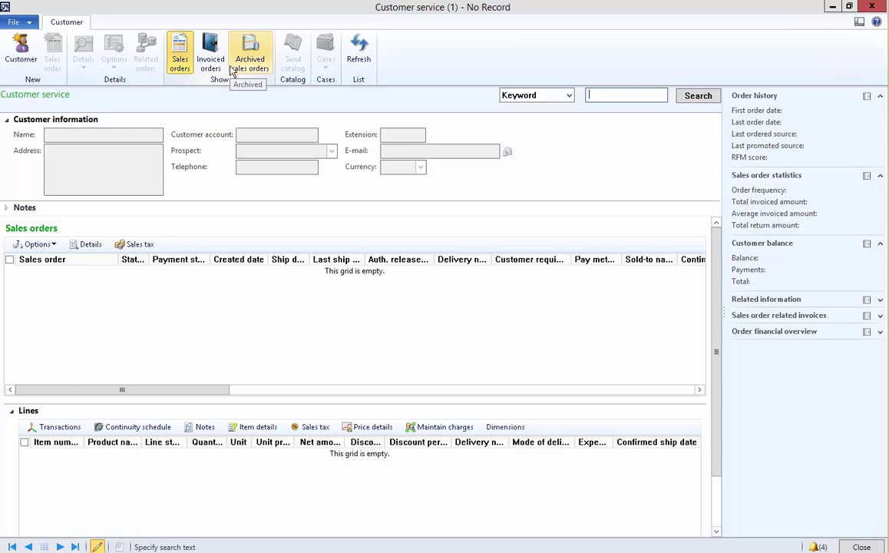
type("green")
key("Return")
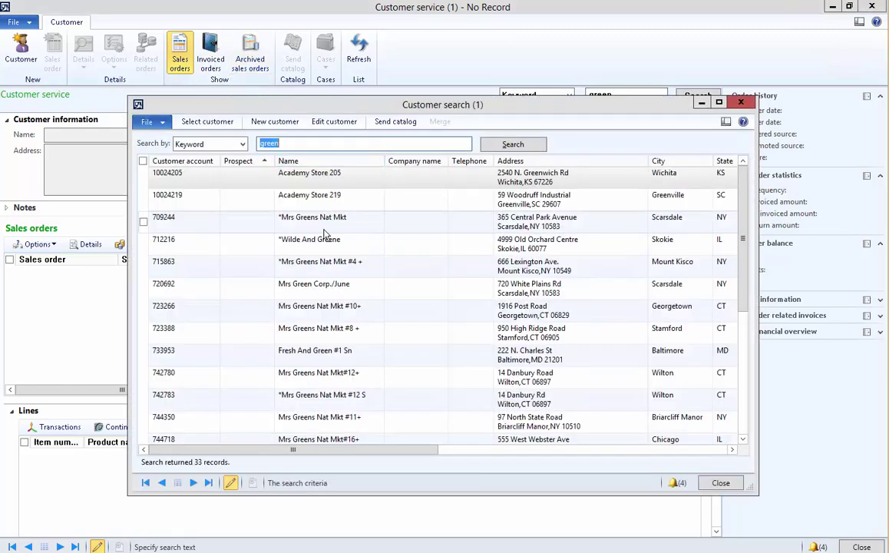
- Load the Wilde And Greene customer into customer service
left_click(313, 241)
left_click(203, 126)
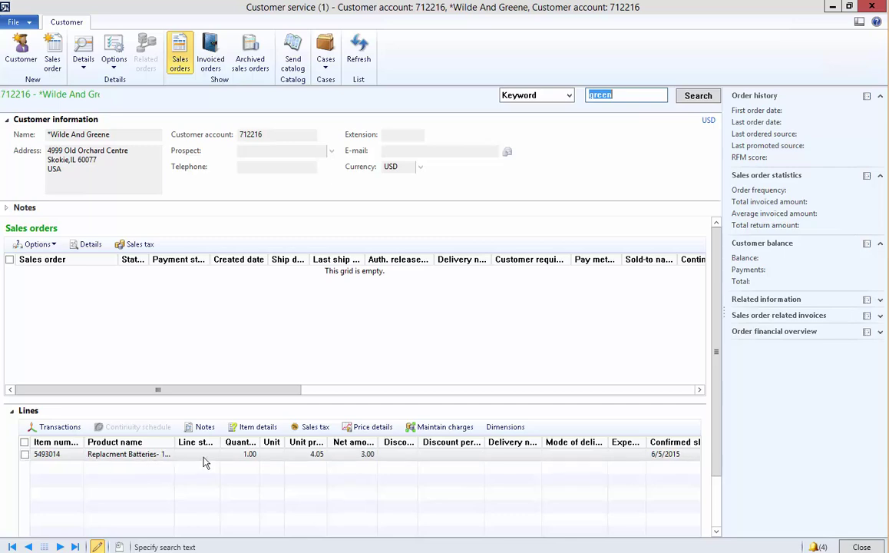
left_click(328, 71)
- Start a new case with the case category set to GENERAL
left_click(344, 93)
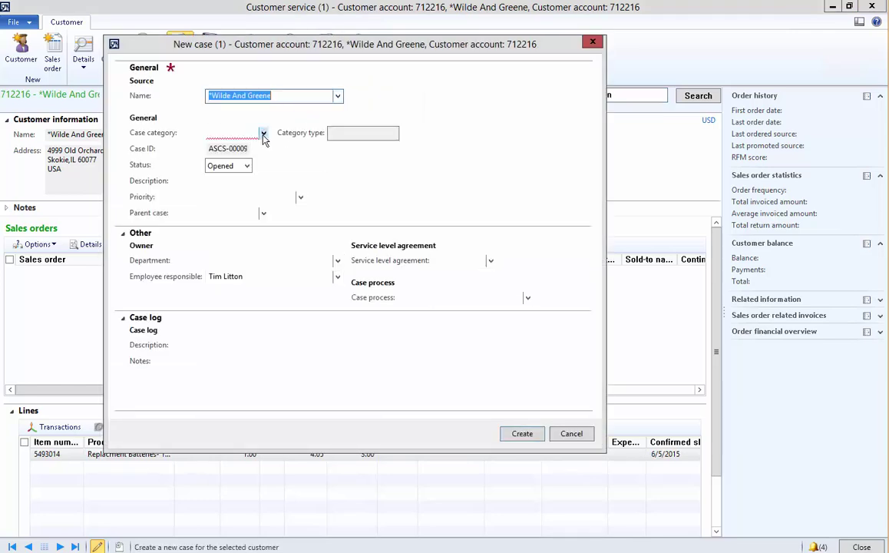
left_click(264, 134)
double_click(261, 179)
left_click(265, 192)
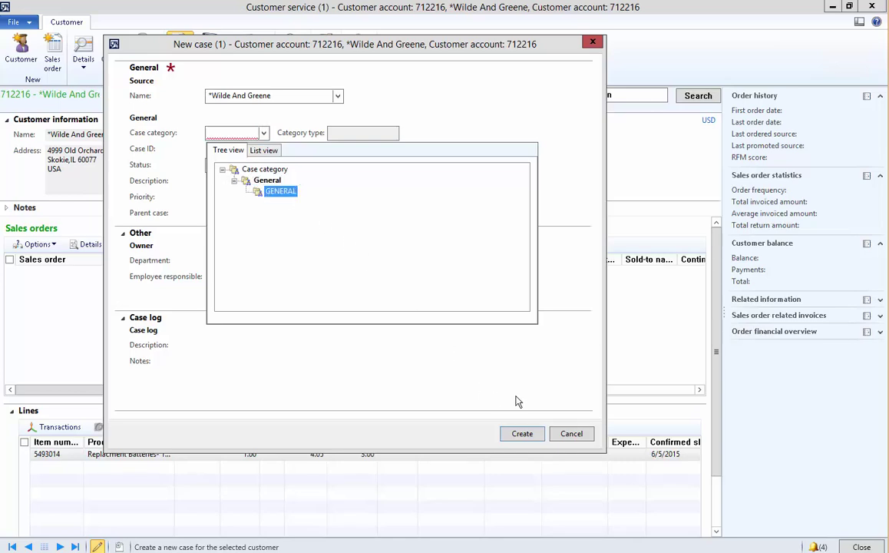
double_click(280, 191)
- Describe the case as 'Customer not happy', log 'Customer Not Happy', and create it
left_click(267, 182)
type("Cust")
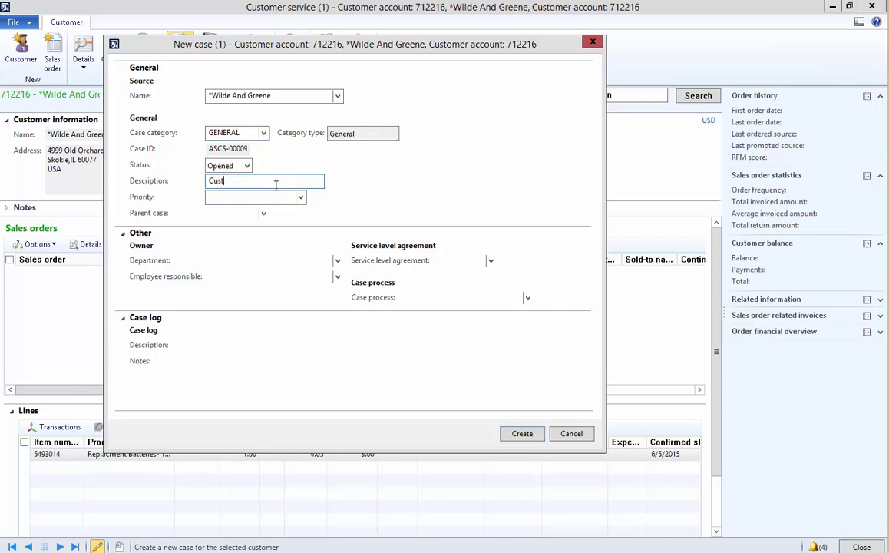
type("omer not happy")
left_click(222, 345)
type("Customer Not Happy")
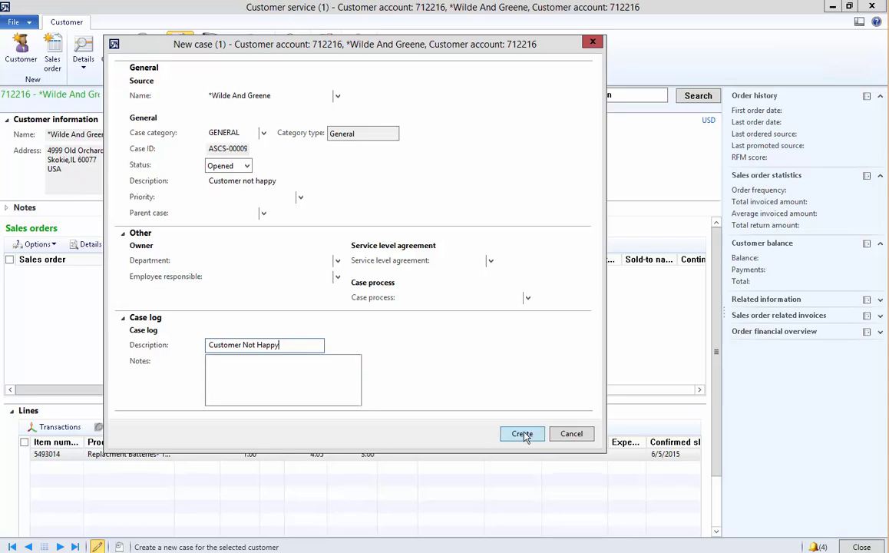
left_click(522, 435)
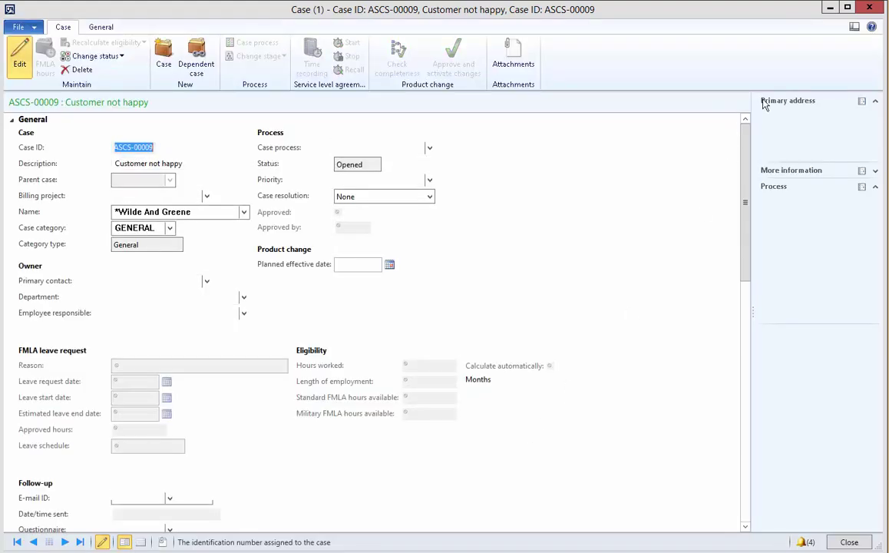
- Close the ASCS-00009 case form and stop the Task recorder recording
left_click(870, 8)
mouse_move(161, 544)
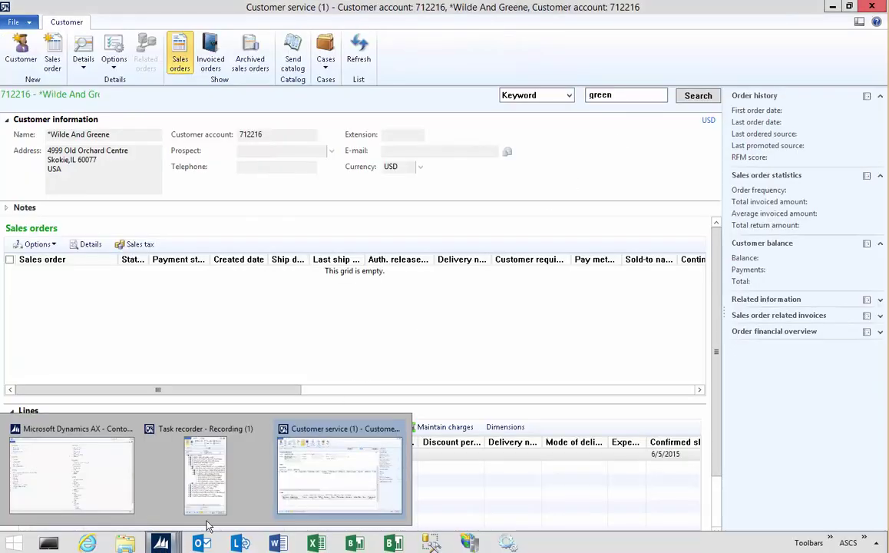
left_click(209, 510)
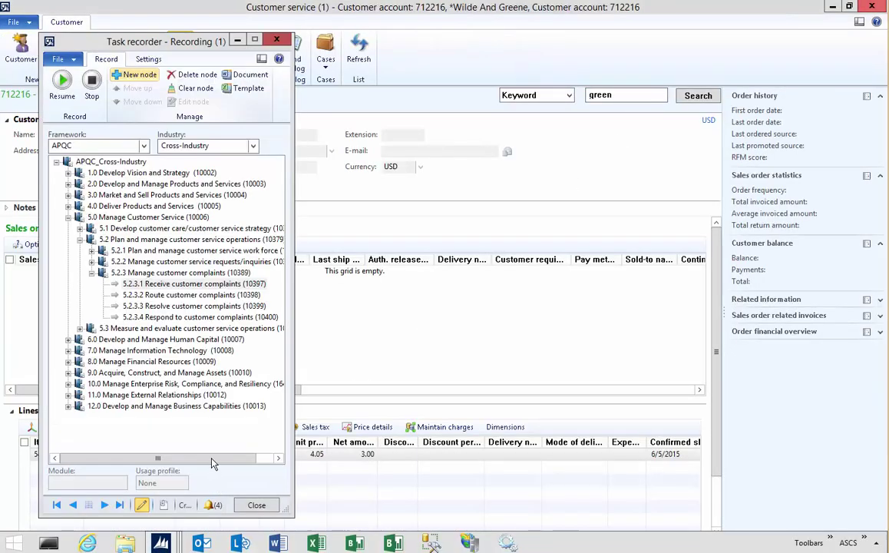
left_click(92, 85)
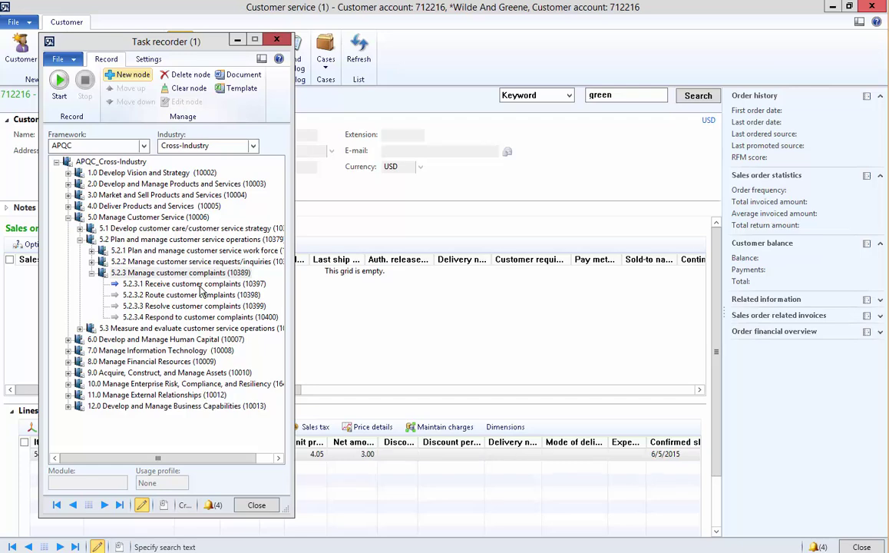
- Produce a Word process document for the recorded 5.2.3.1 Receive customer complaints task
left_click(201, 285)
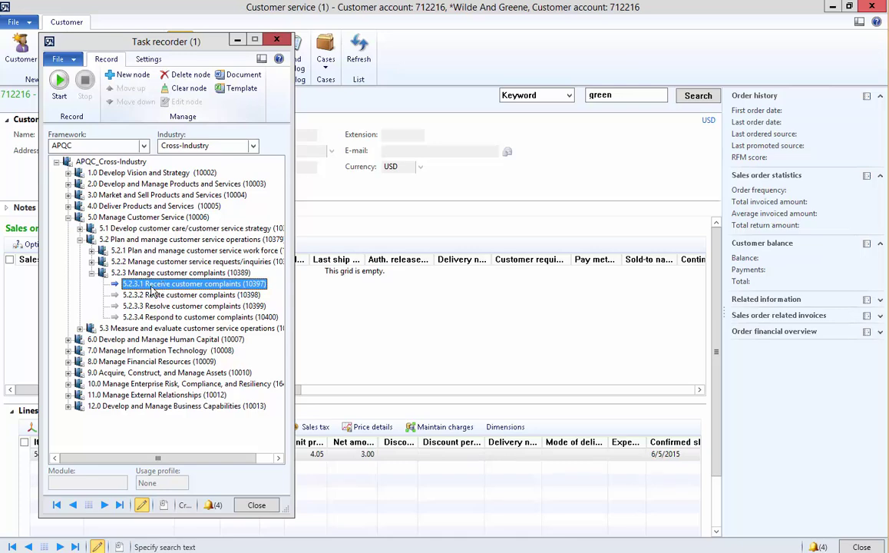
left_click(237, 77)
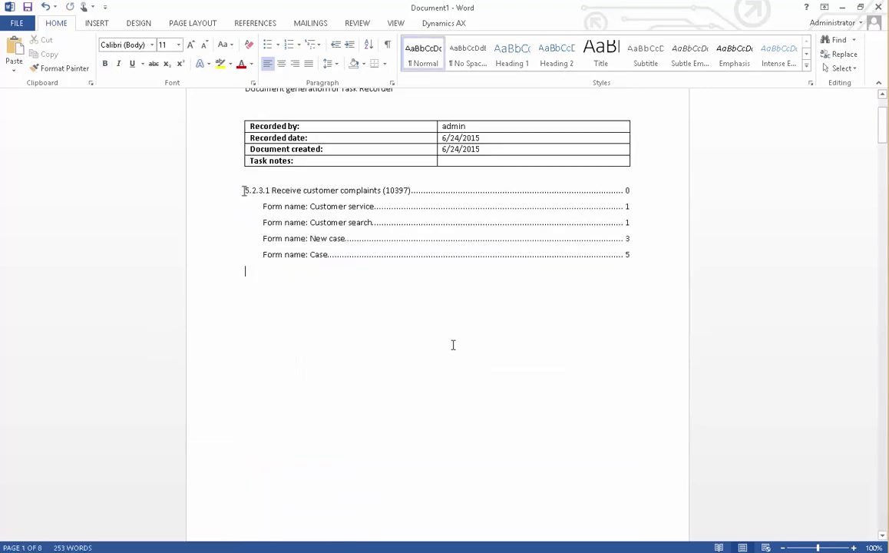
scroll(346, 303, "up", 2)
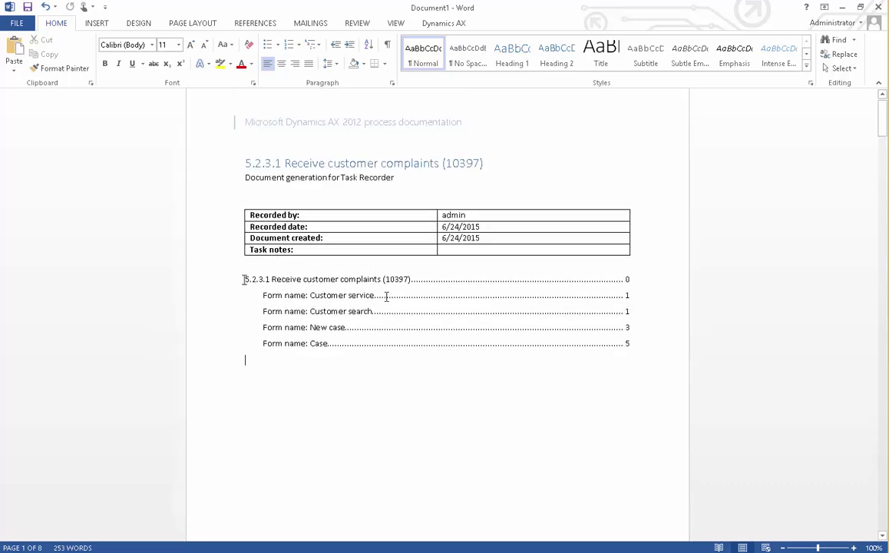